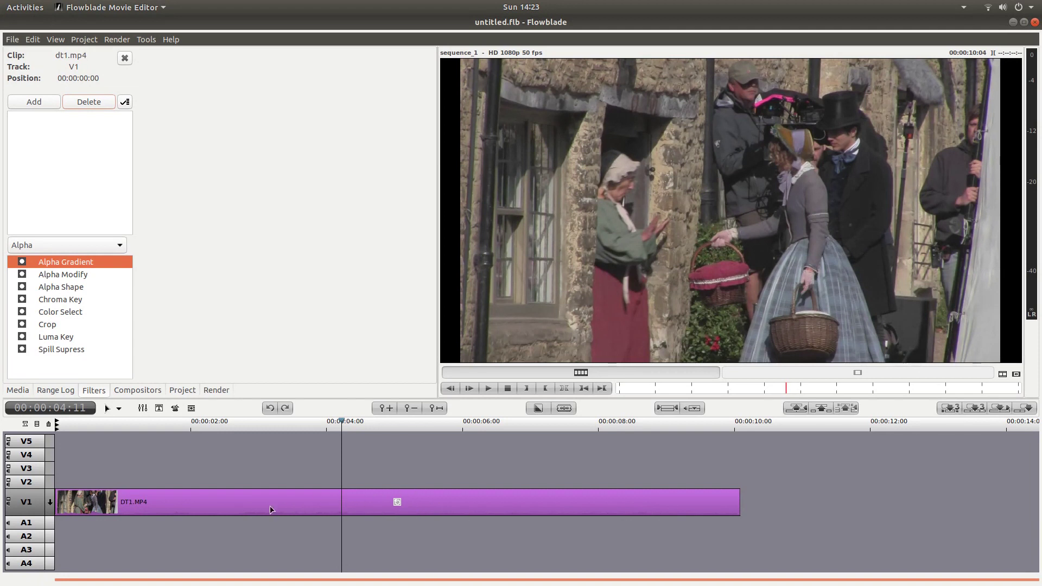
- Apply the Color > Saturation filter to the dt1.mp4 clip on V1
right_click(536, 507)
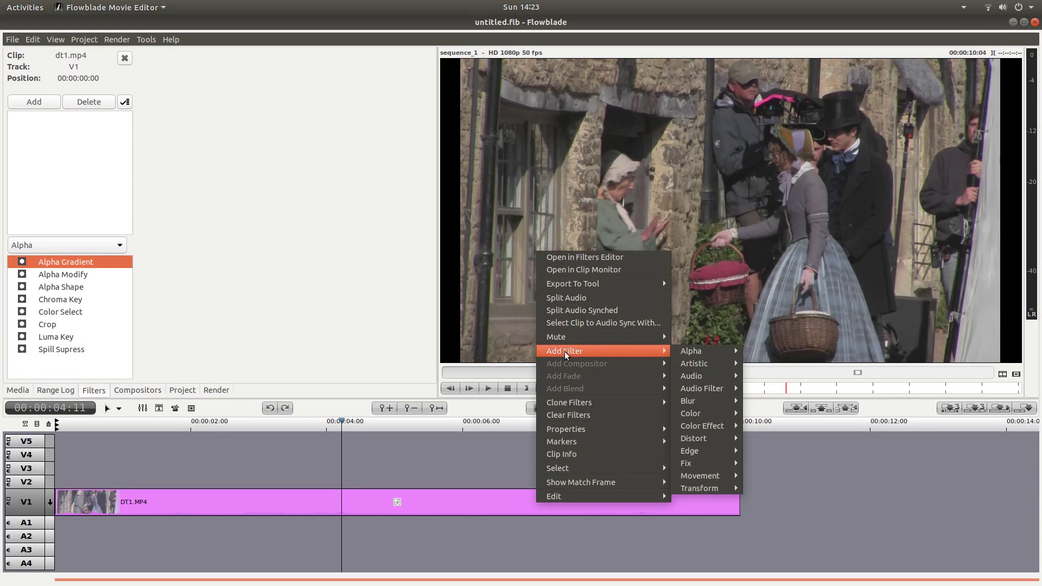
mouse_move(564, 351)
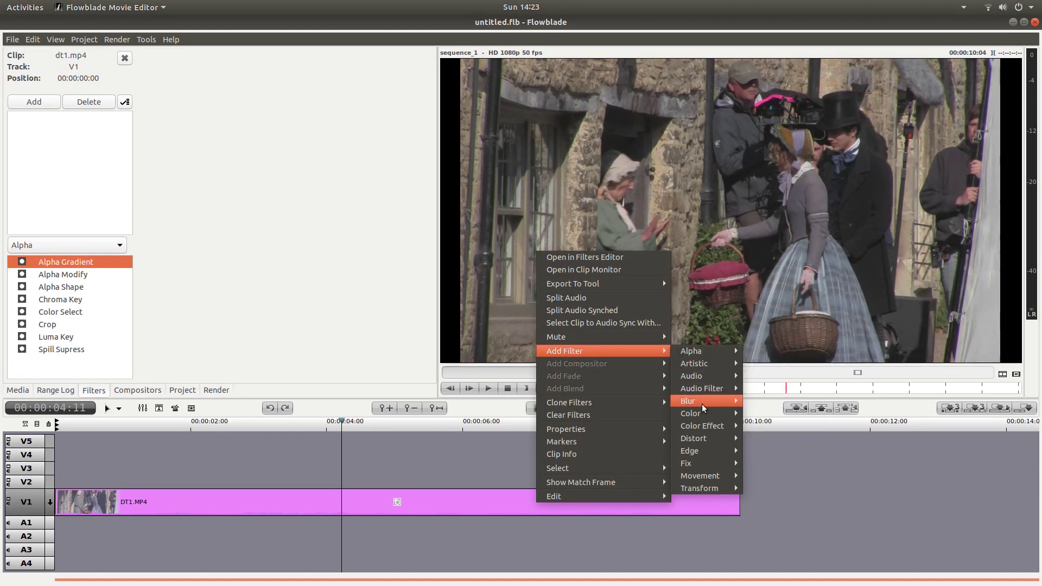
mouse_move(690, 413)
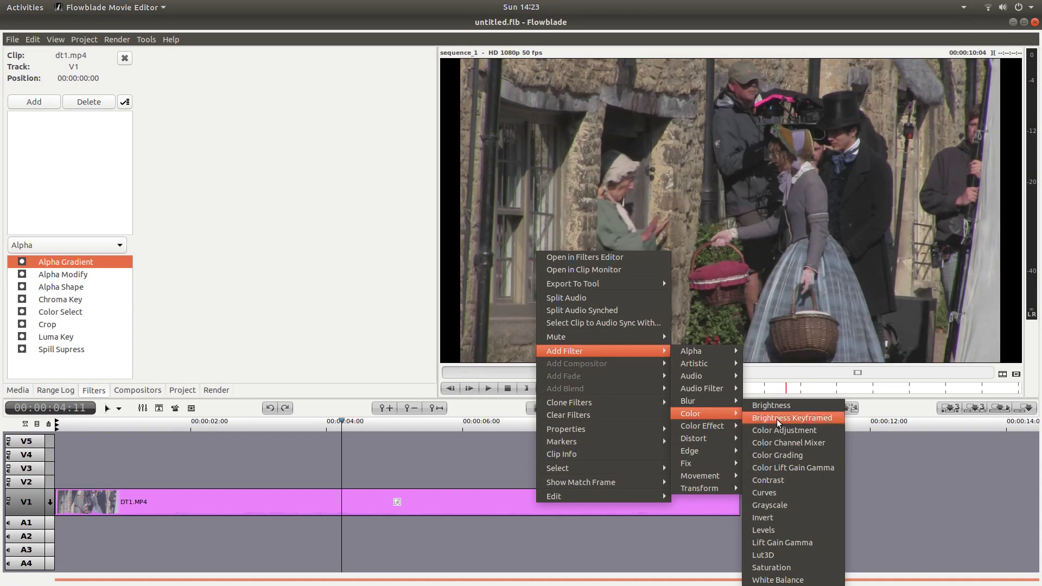
left_click(793, 568)
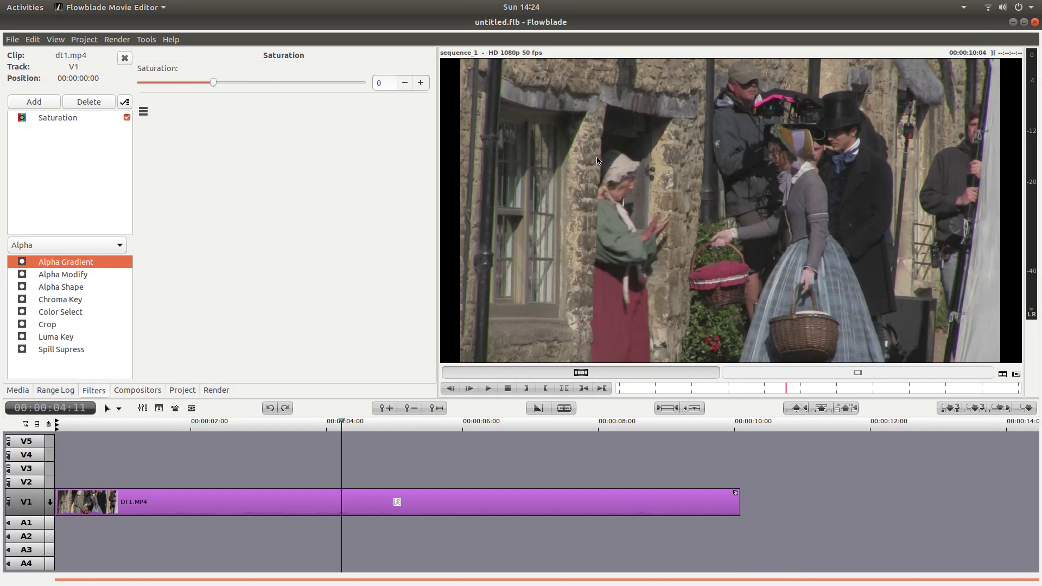
- Drag the Saturation value down to -20 so dt1.mp4 plays in black and white
left_click_drag(213, 85, 137, 83)
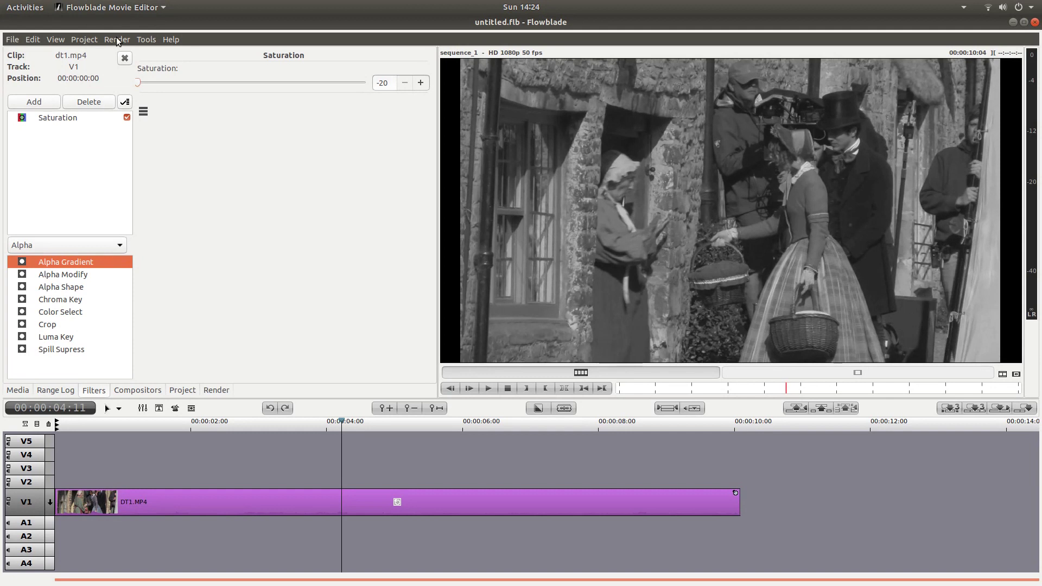
left_click(213, 390)
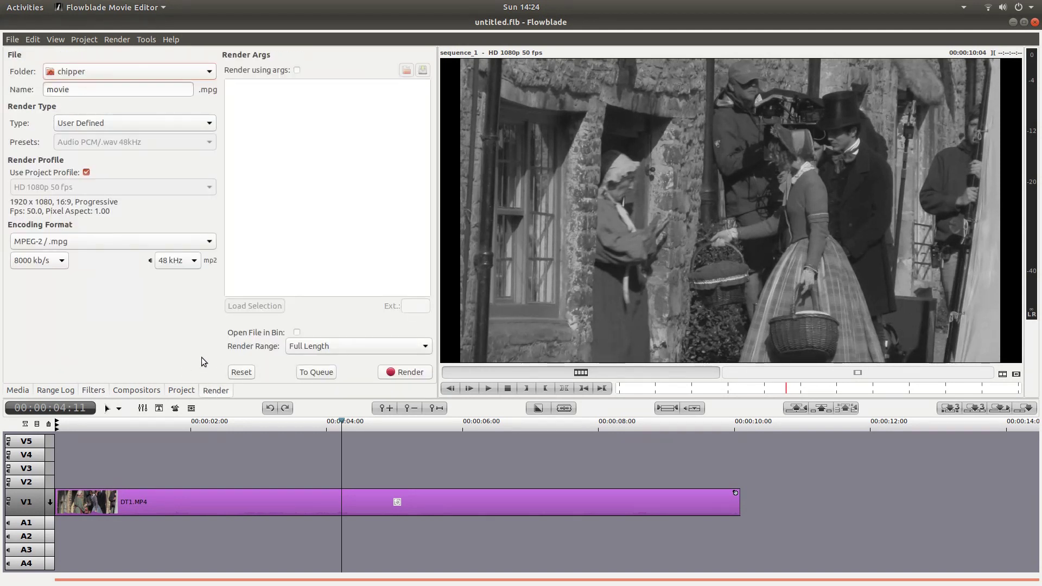